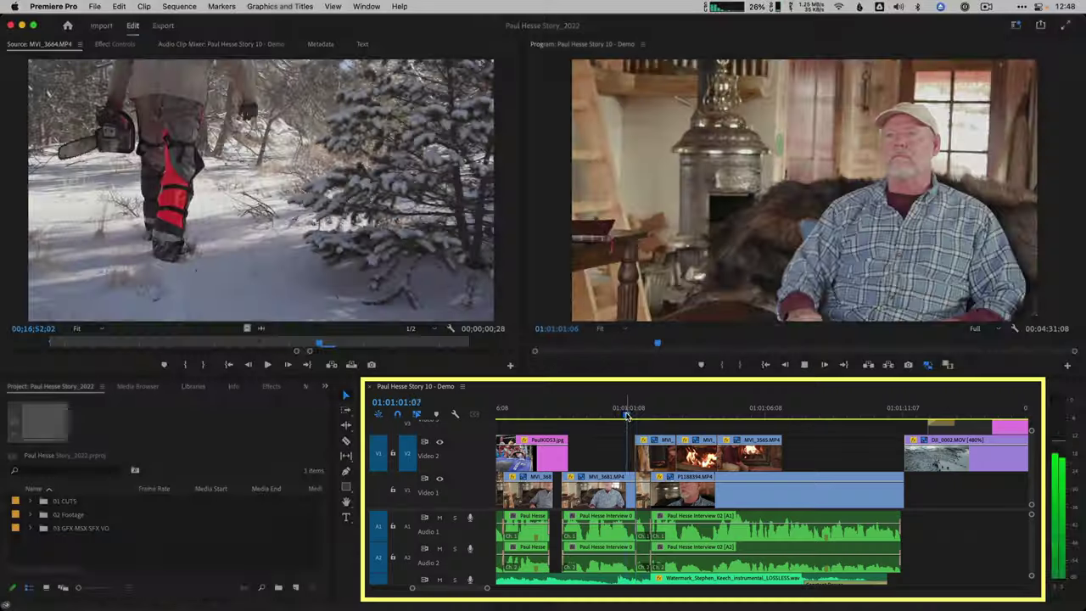
- Play the edit and toggle the full-screen timeline on and off twice with the backtick
key(space)
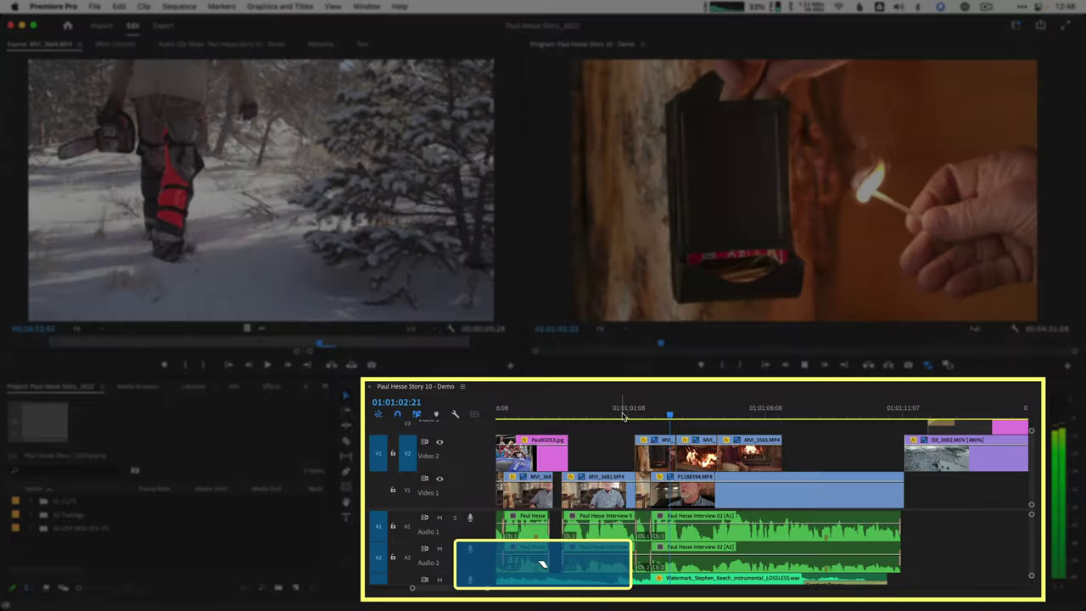
key(grave)
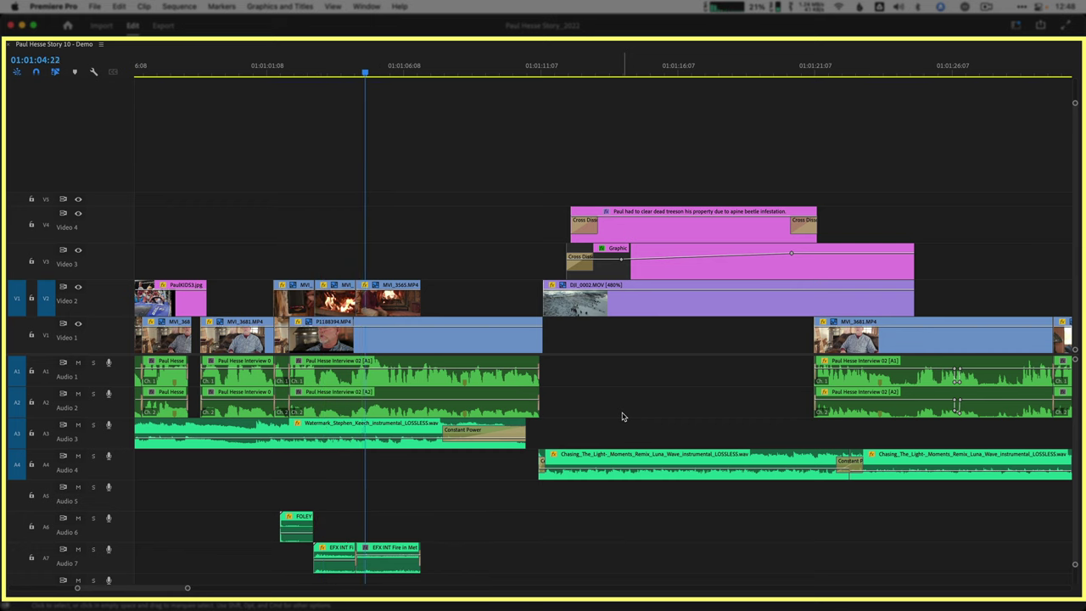
key(grave)
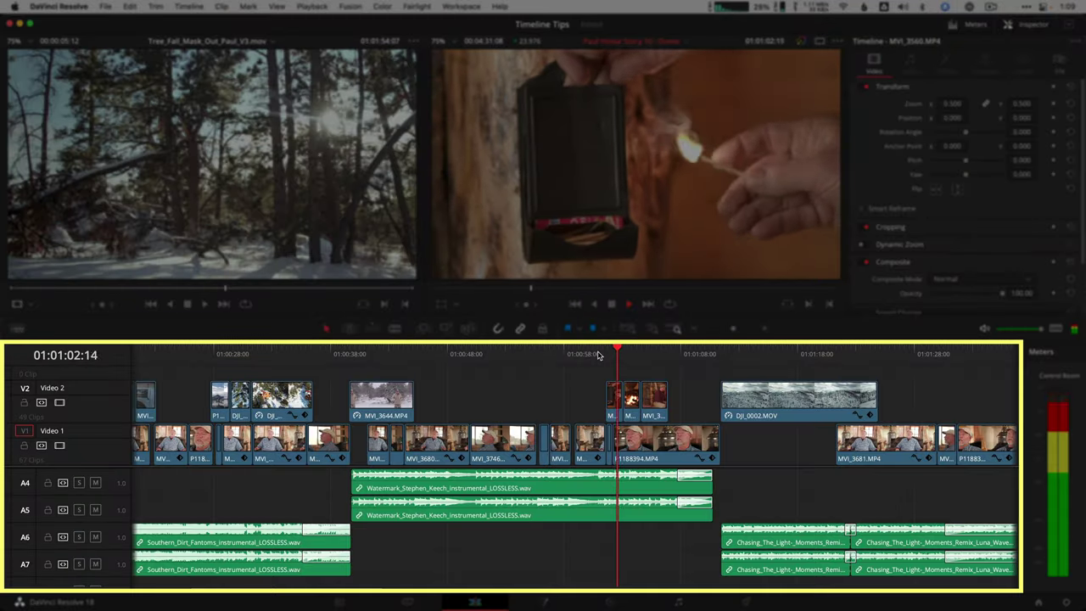
key(grave)
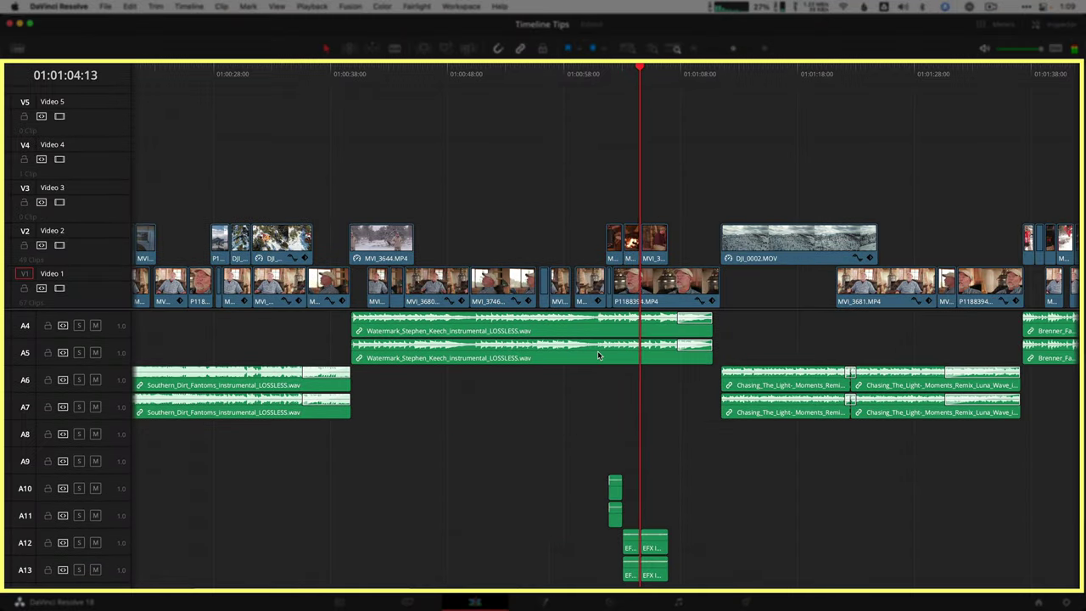
key(grave)
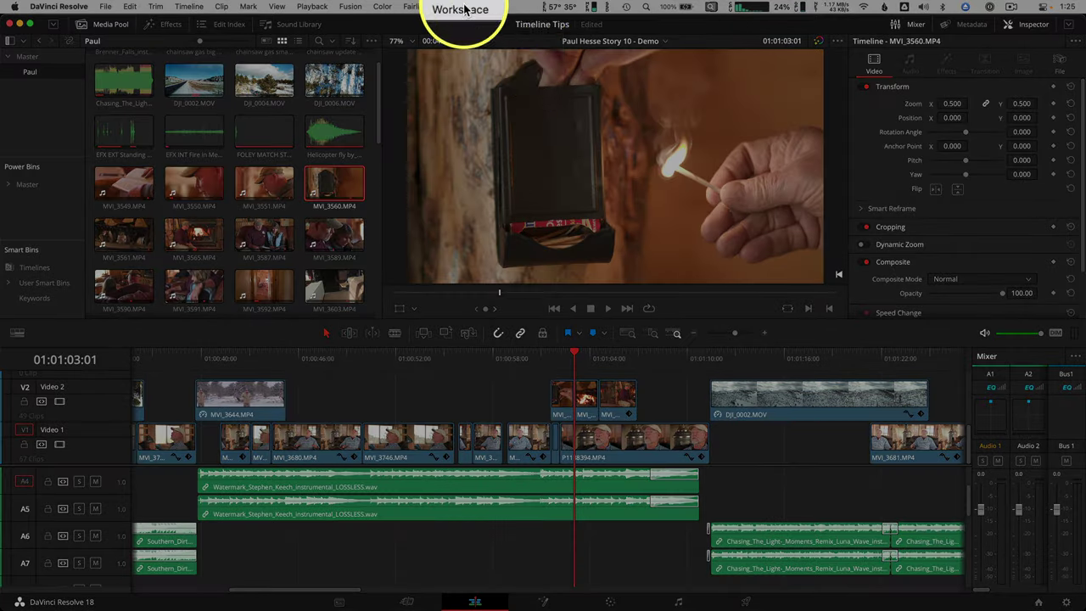
- Turn on Dual Screen and choose Full Screen Timeline from the Workspace menu
click(465, 9)
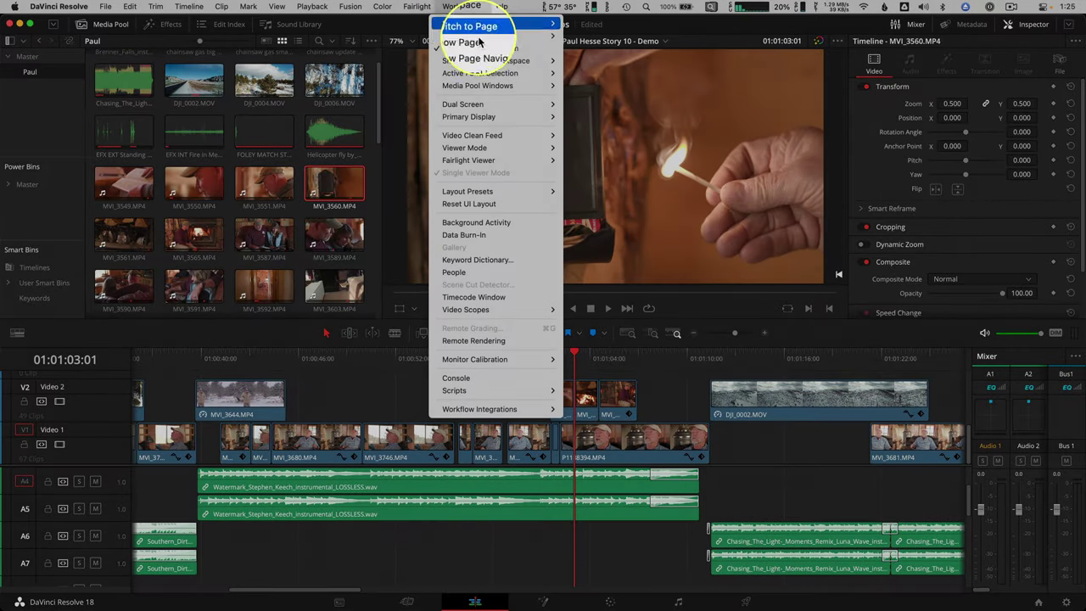
mouse_move(555, 104)
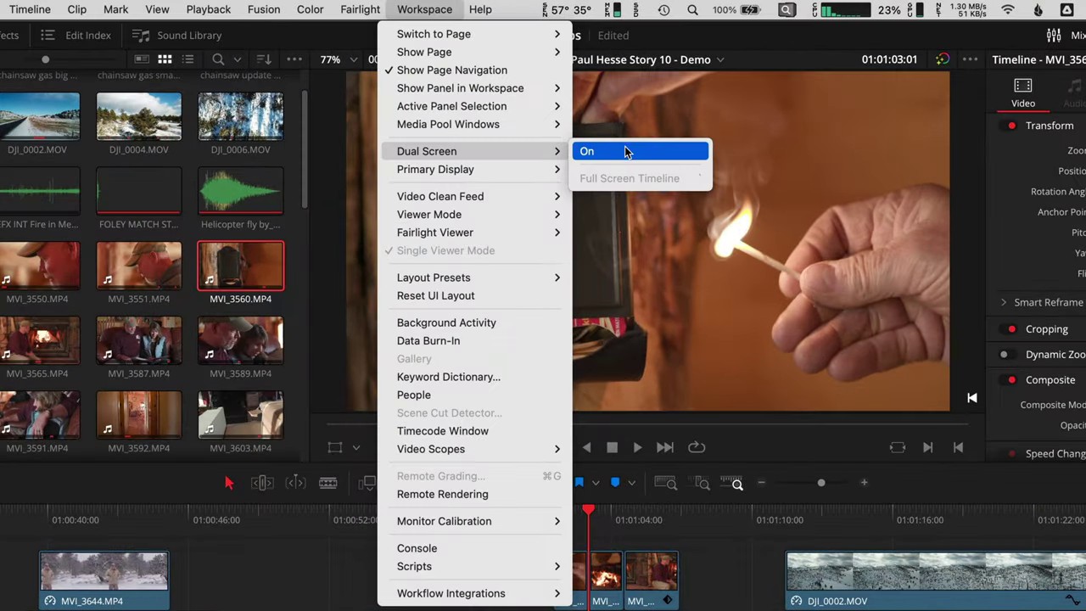
click(624, 151)
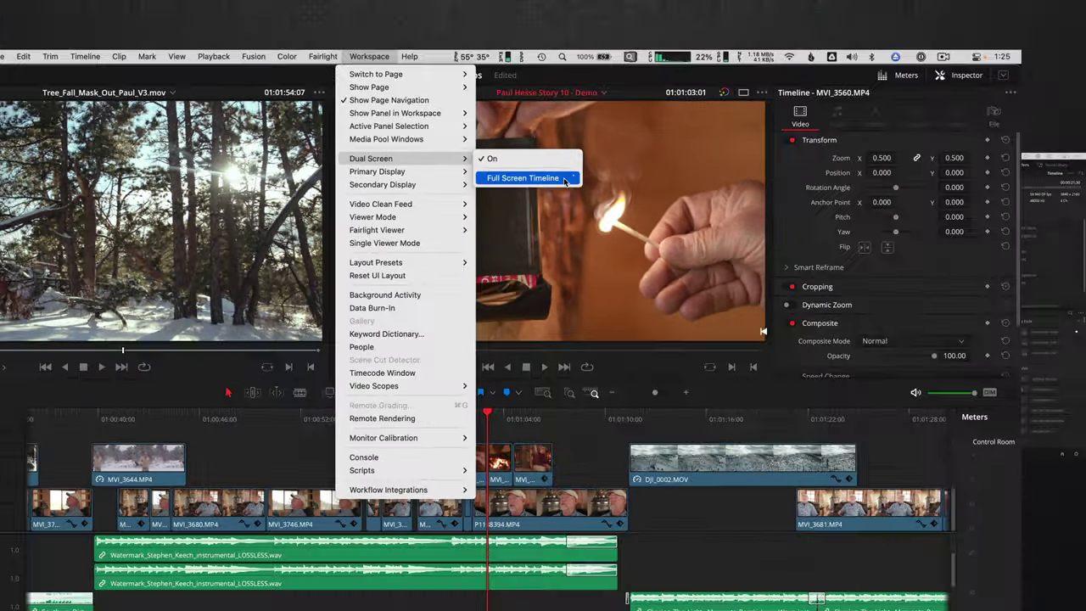
click(682, 163)
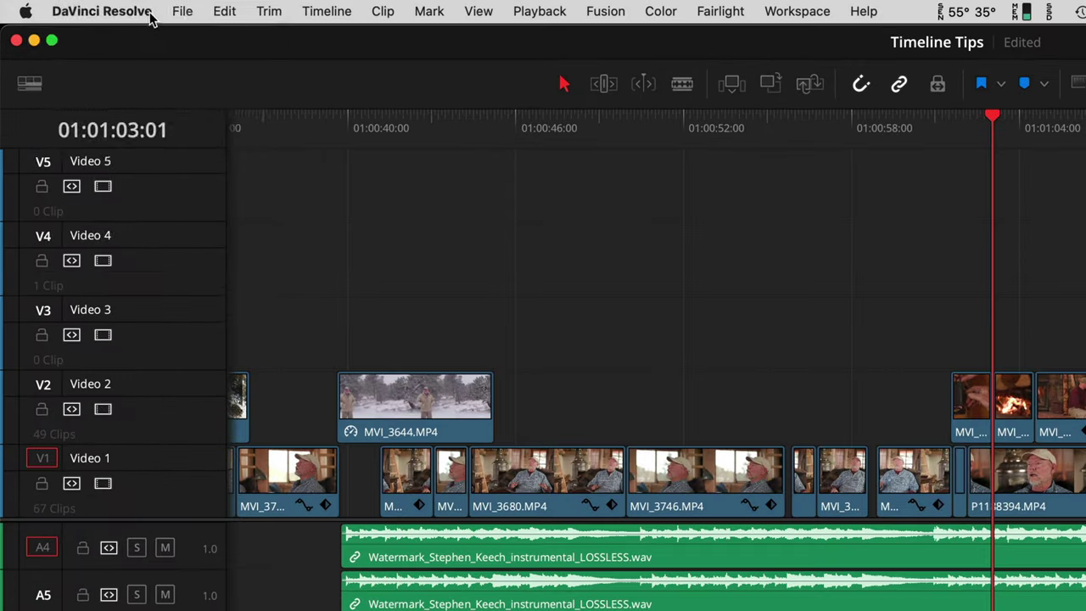
- In Keyboard Customization, assign the backtick to Full Screen Timeline, overriding the Undo conflict
click(148, 13)
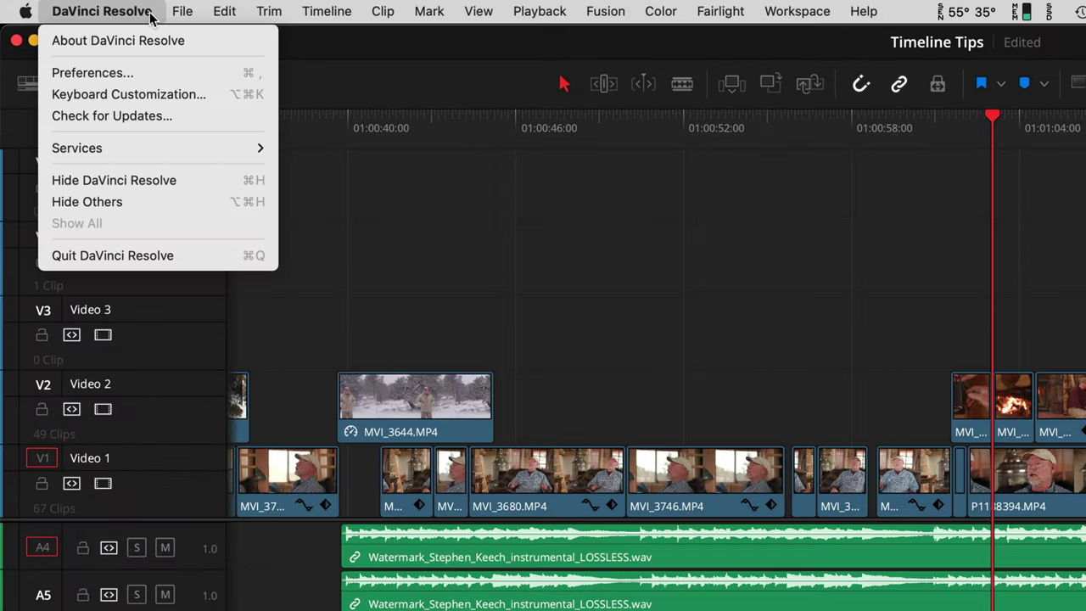
click(216, 92)
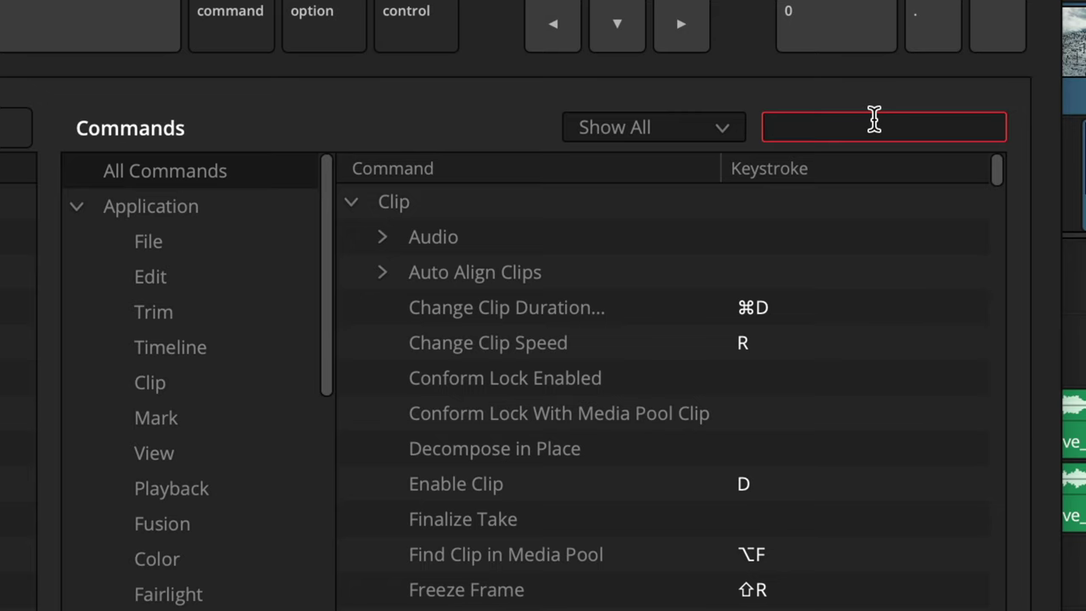
text(full screen)
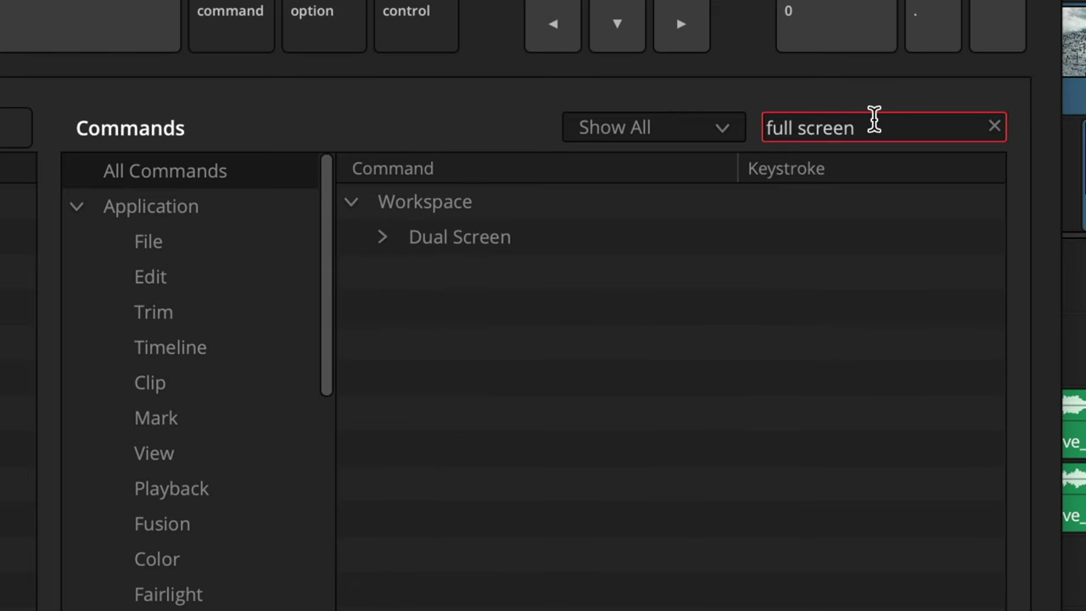
click(804, 274)
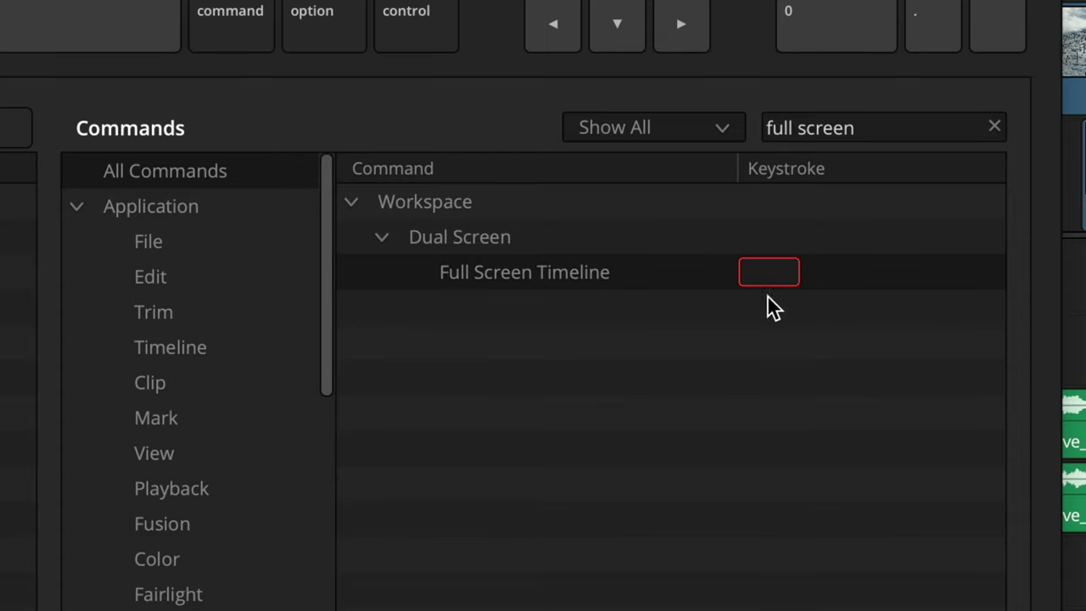
key(grave)
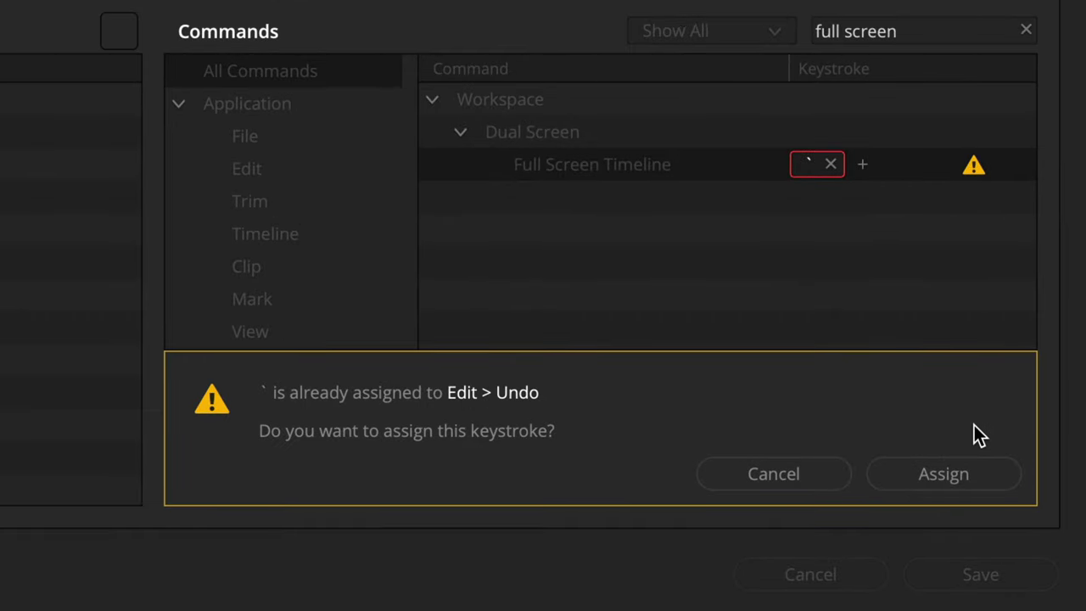
click(959, 467)
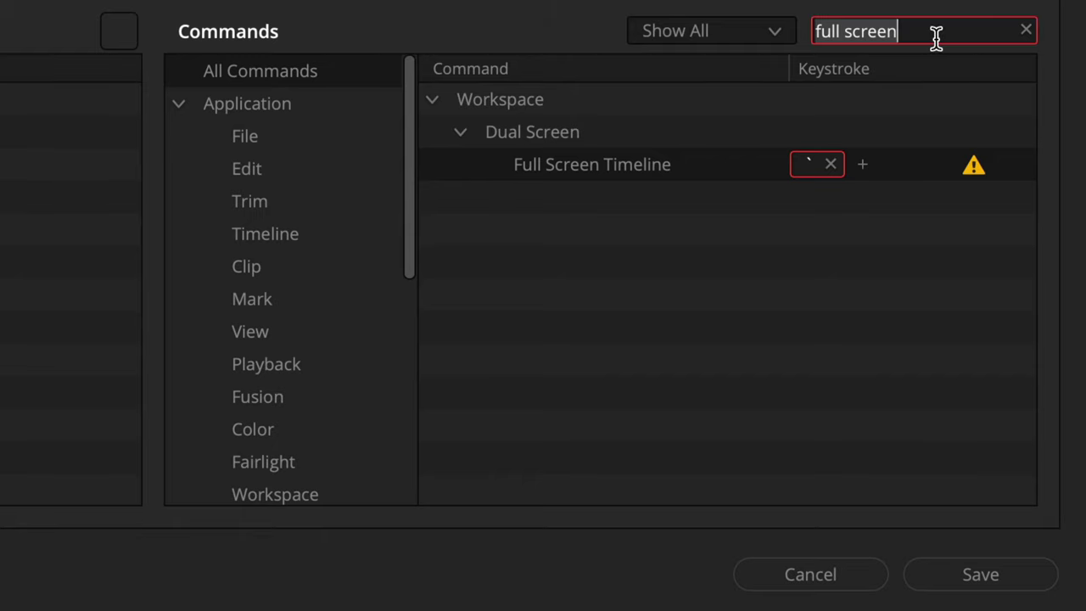
- Remove the backtick from Edit > Undo so it keeps only ⌘Z
text(undo)
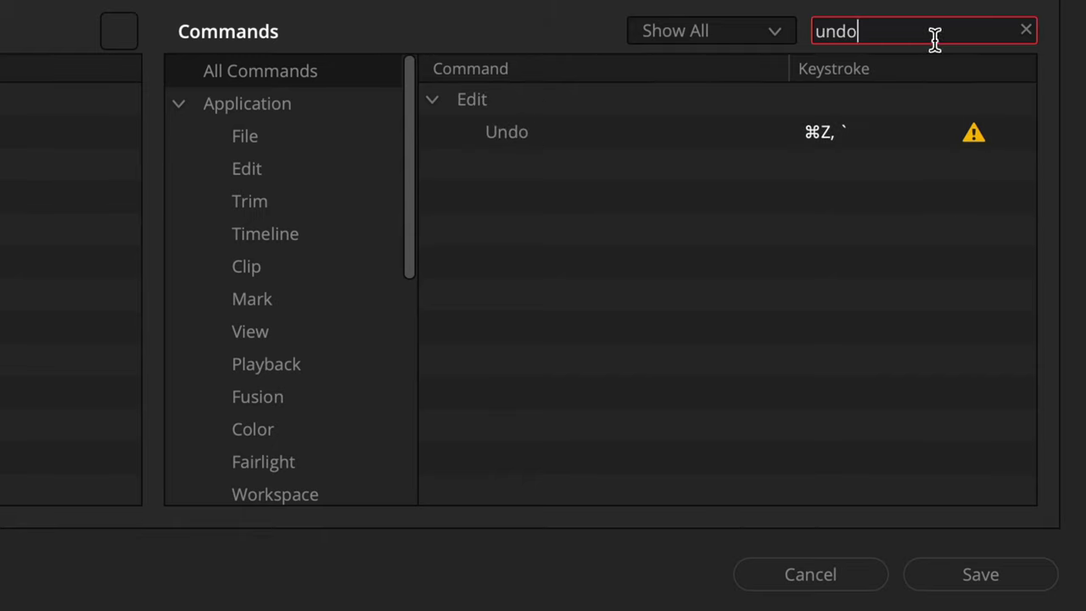
click(816, 129)
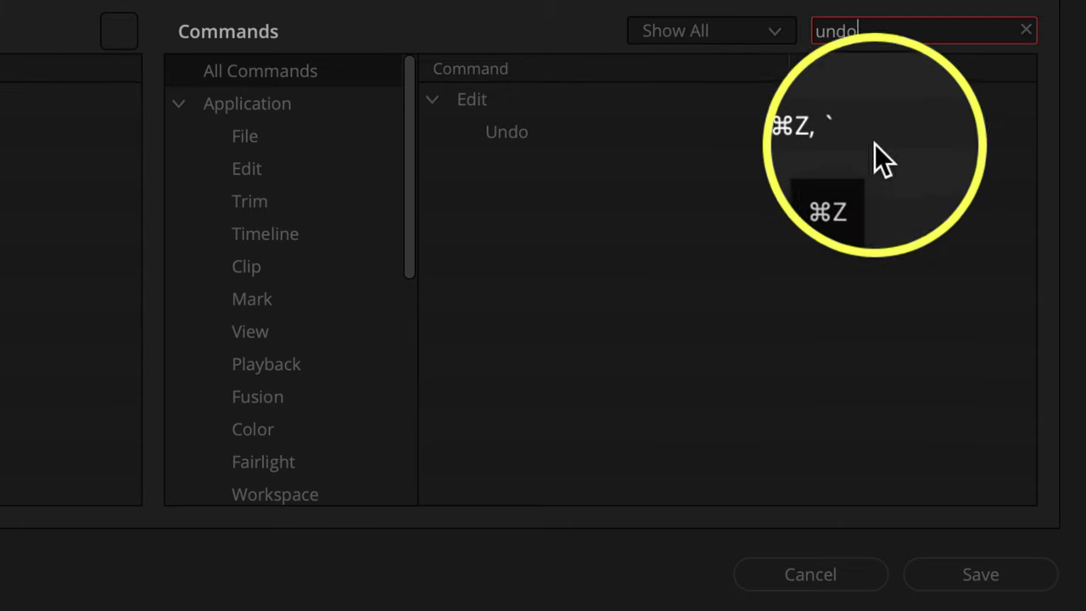
click(887, 134)
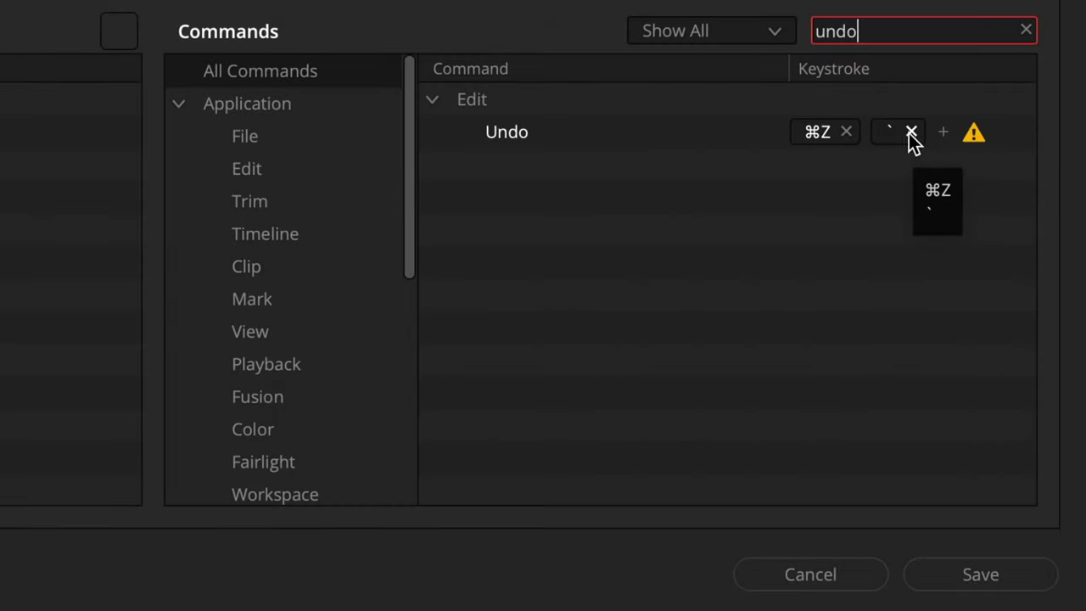
click(911, 134)
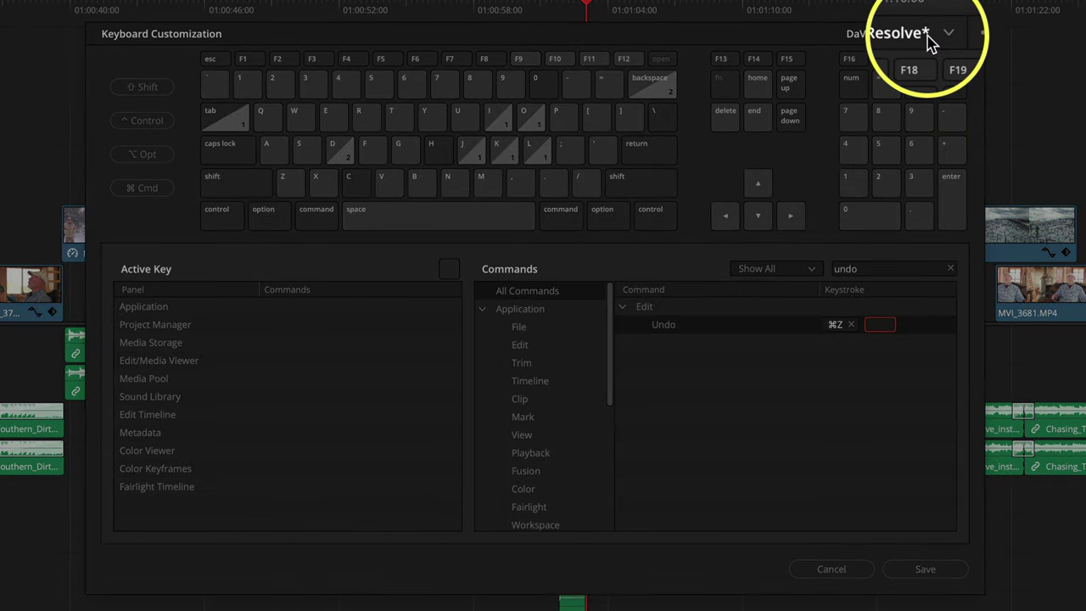
- Save the shortcuts as the new preset 'like this keyboard tip' and close Keyboard Customization
click(943, 37)
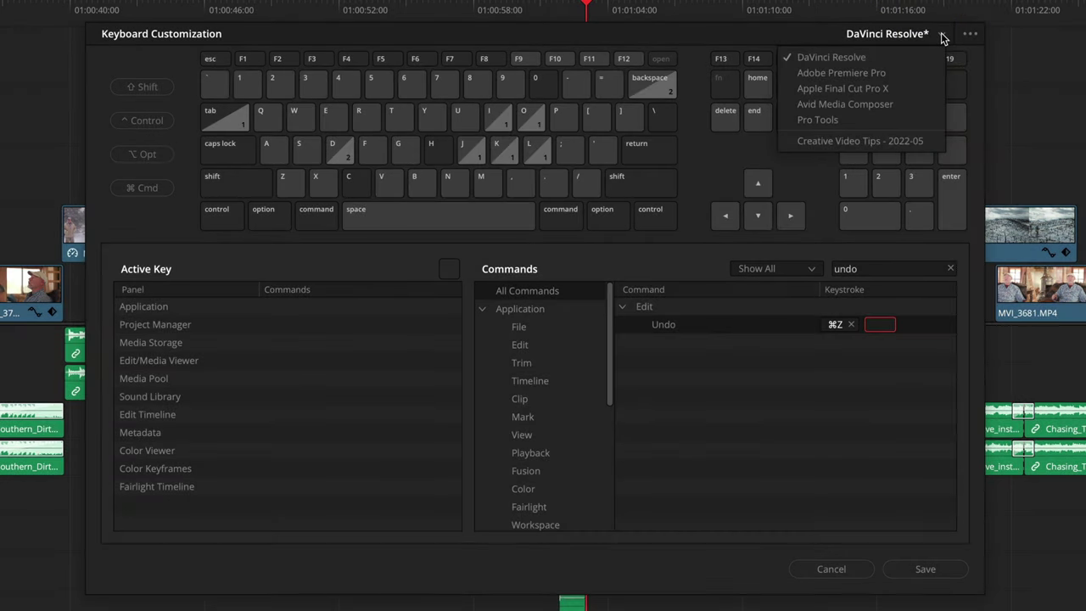
click(942, 38)
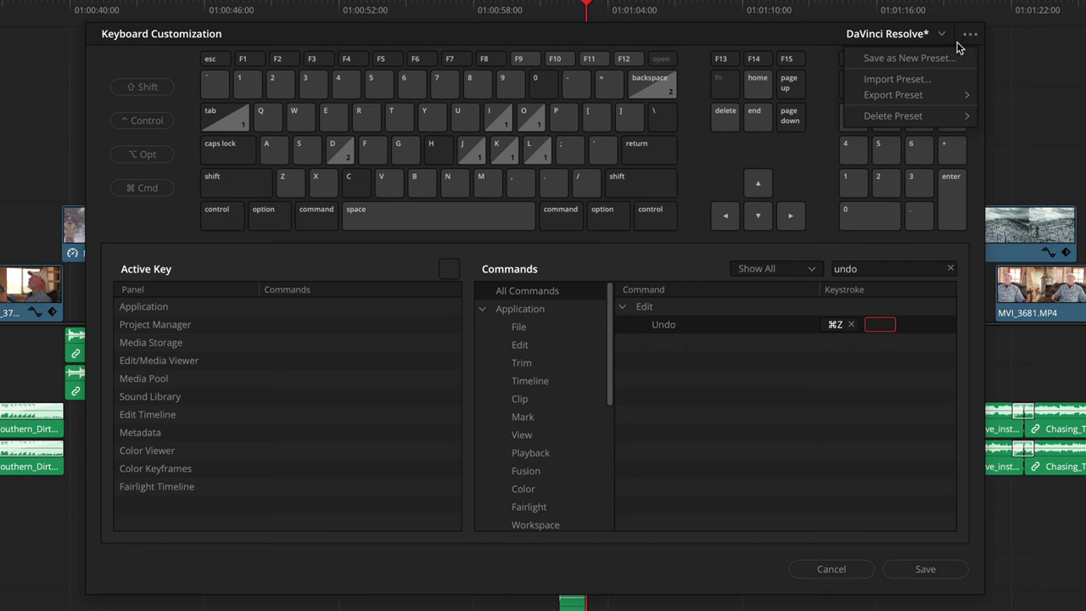
click(904, 58)
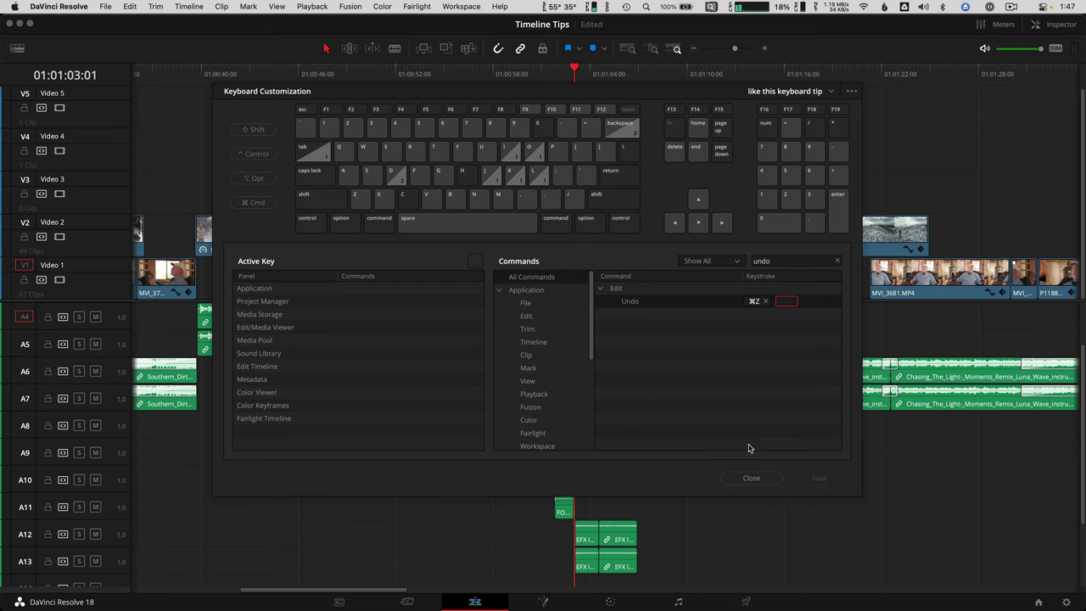
click(752, 478)
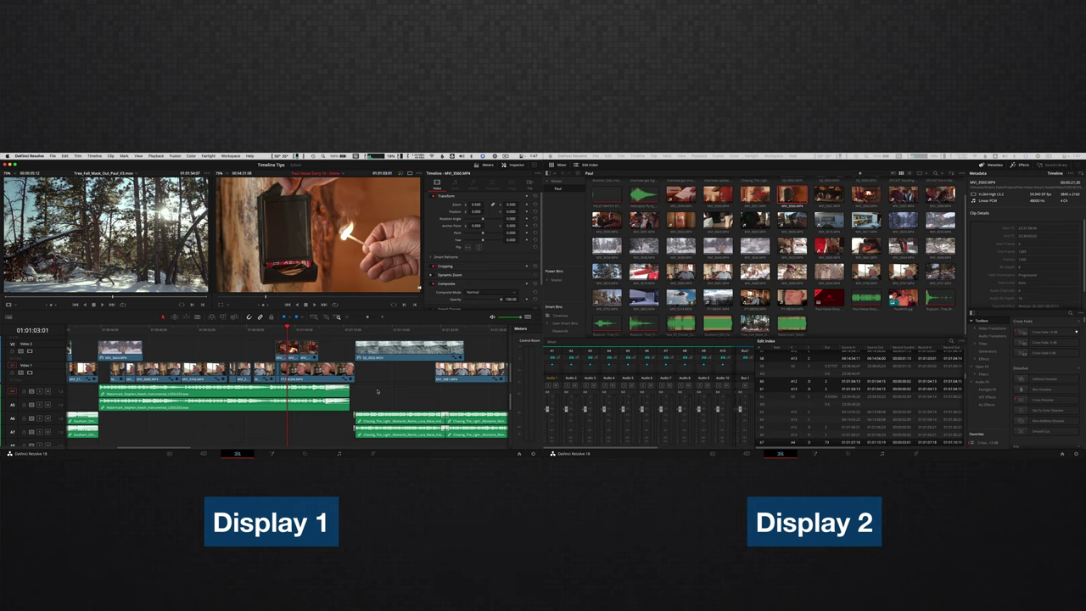
- Toggle Full Screen Timeline with the backtick, then right-click the v3 timeline in the Media Pool
key(grave)
key(grave)
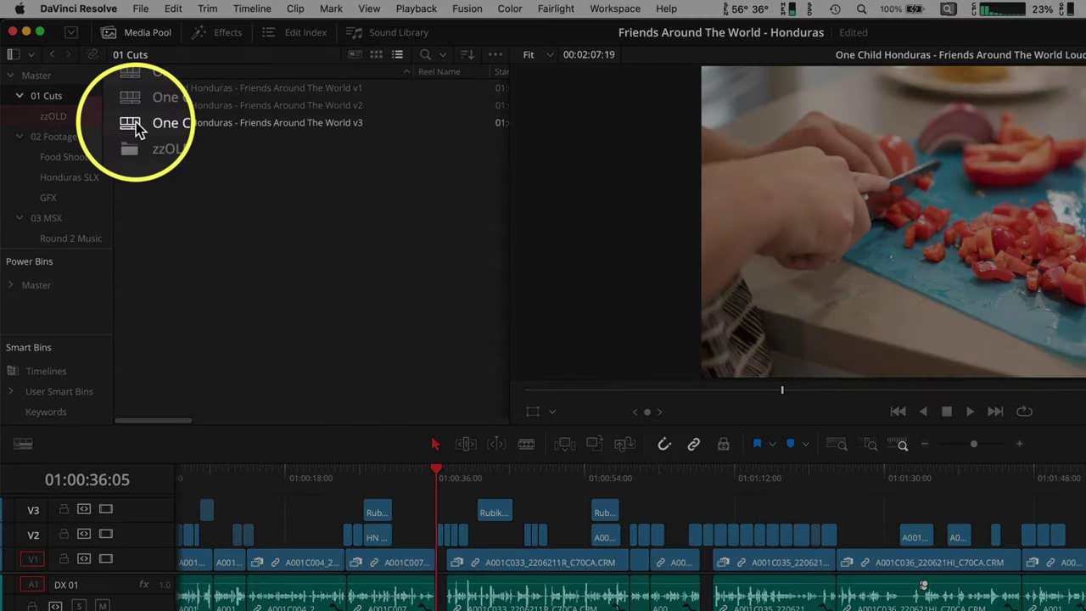
right_click(143, 127)
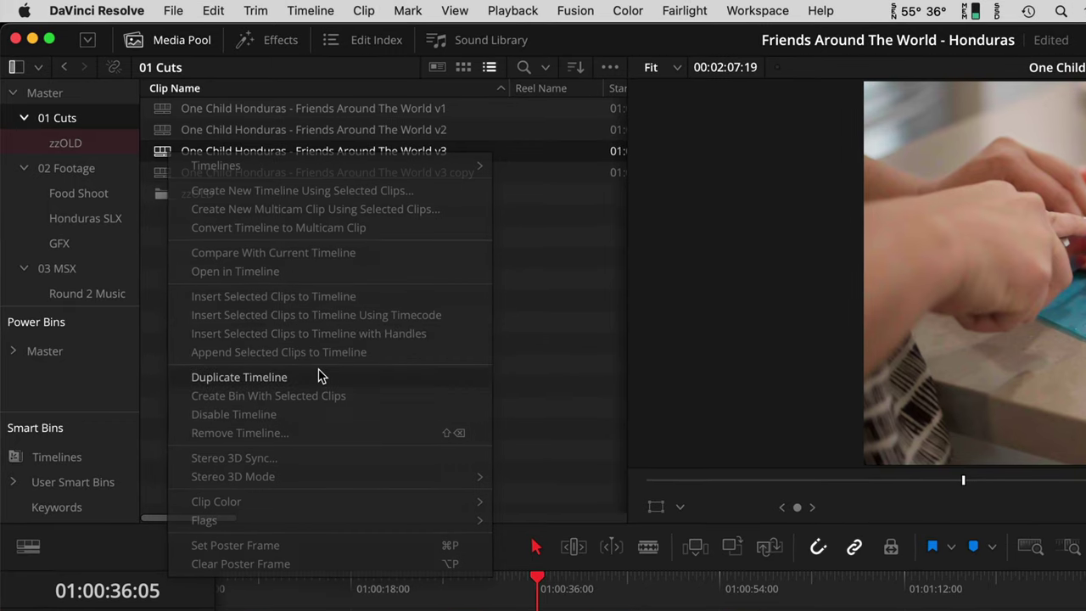
- Duplicate the v3 timeline into v4 and open the DaVinci Resolve menu
click(293, 345)
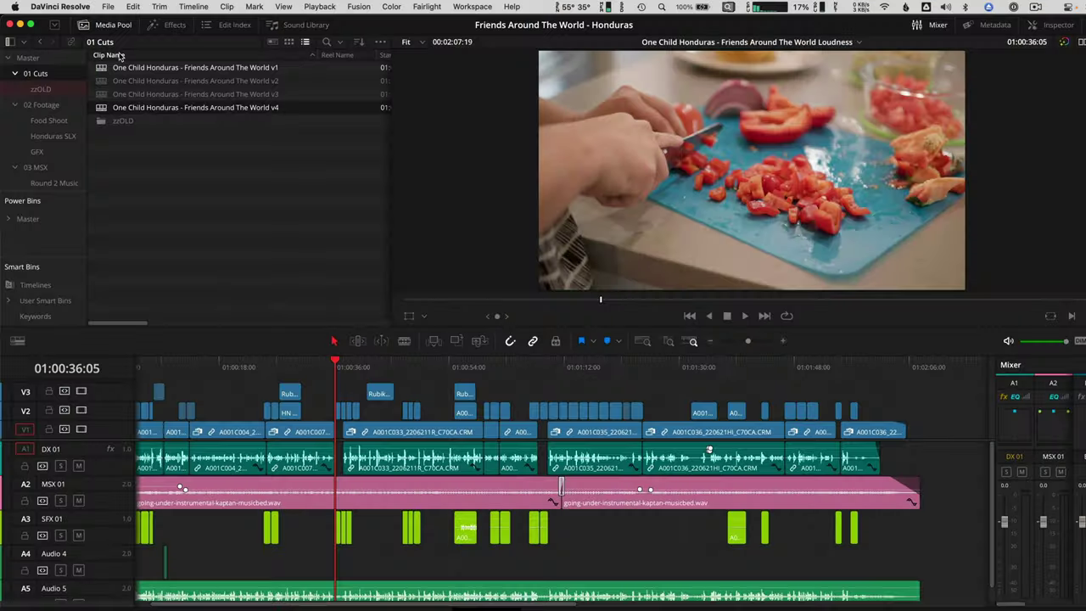
click(44, 12)
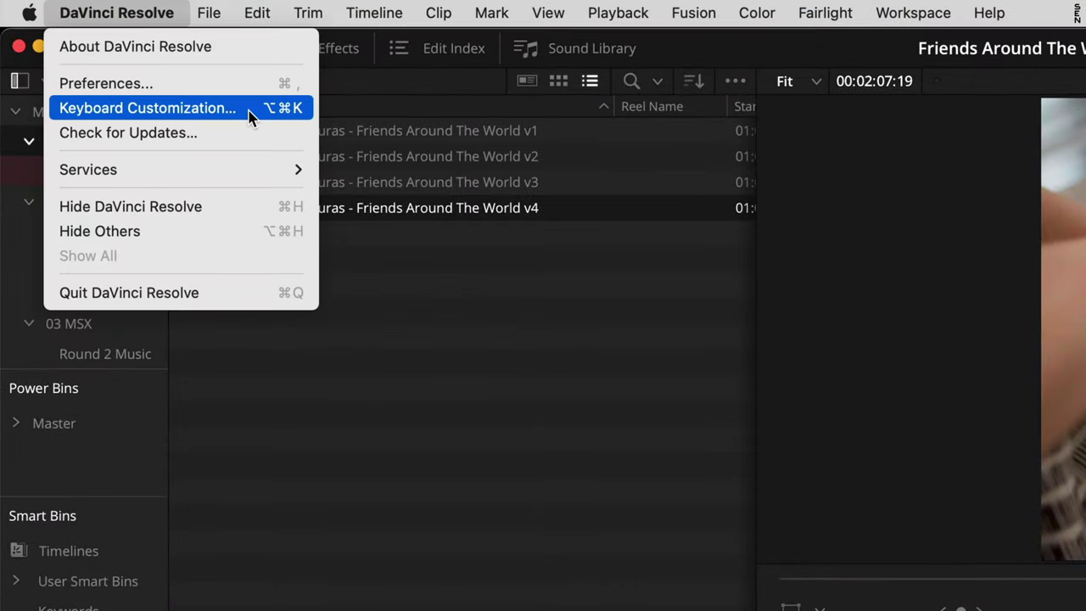
- Give Duplicate Item the ⌥D shortcut, then use ⌥D to duplicate the v4 timeline
key(alt+super+k)
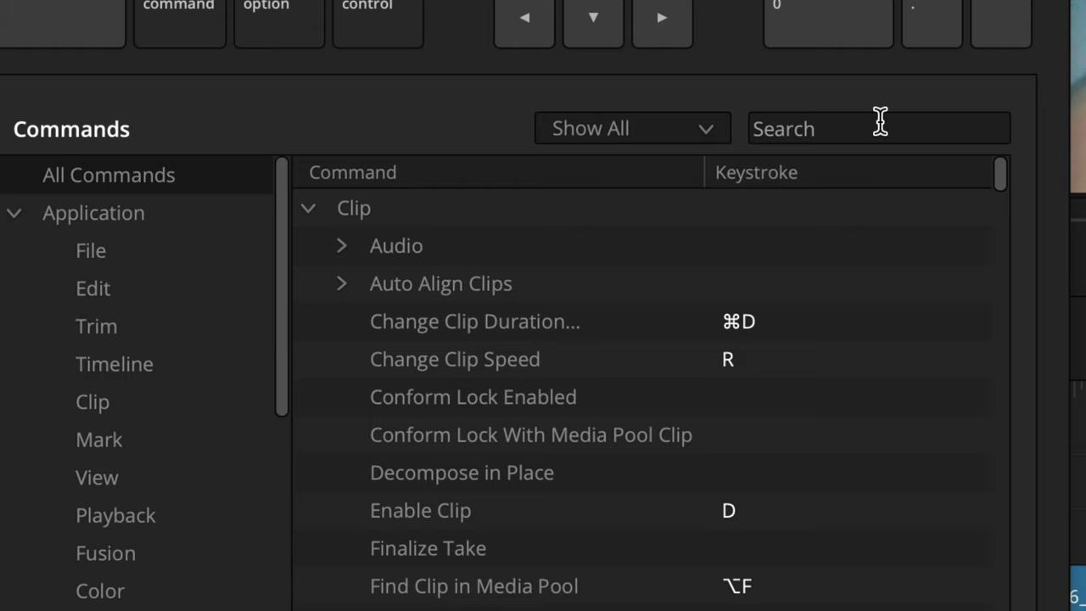
text(duplicate)
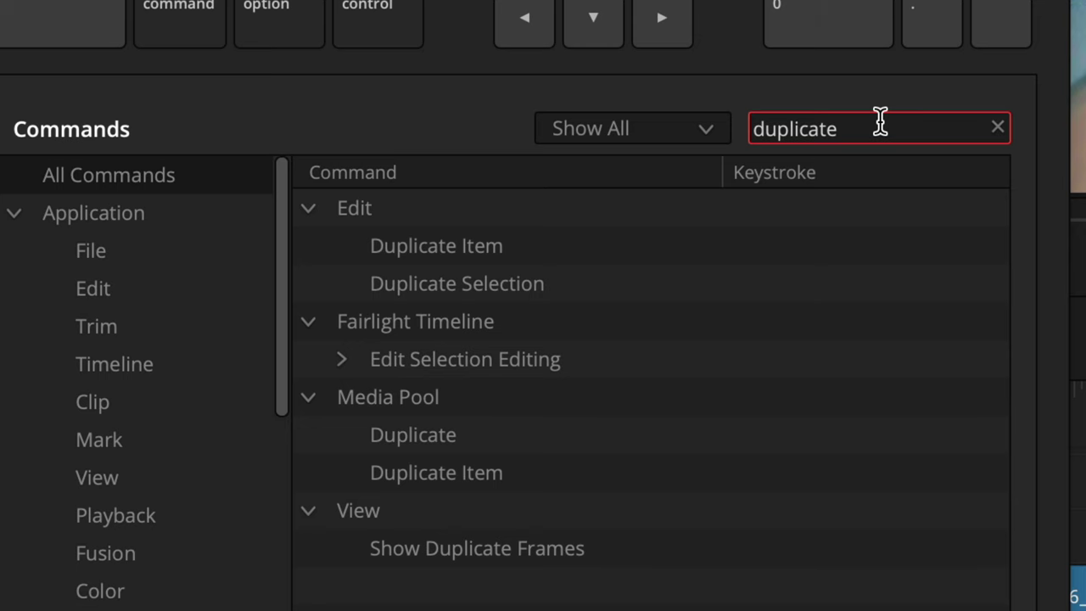
click(761, 247)
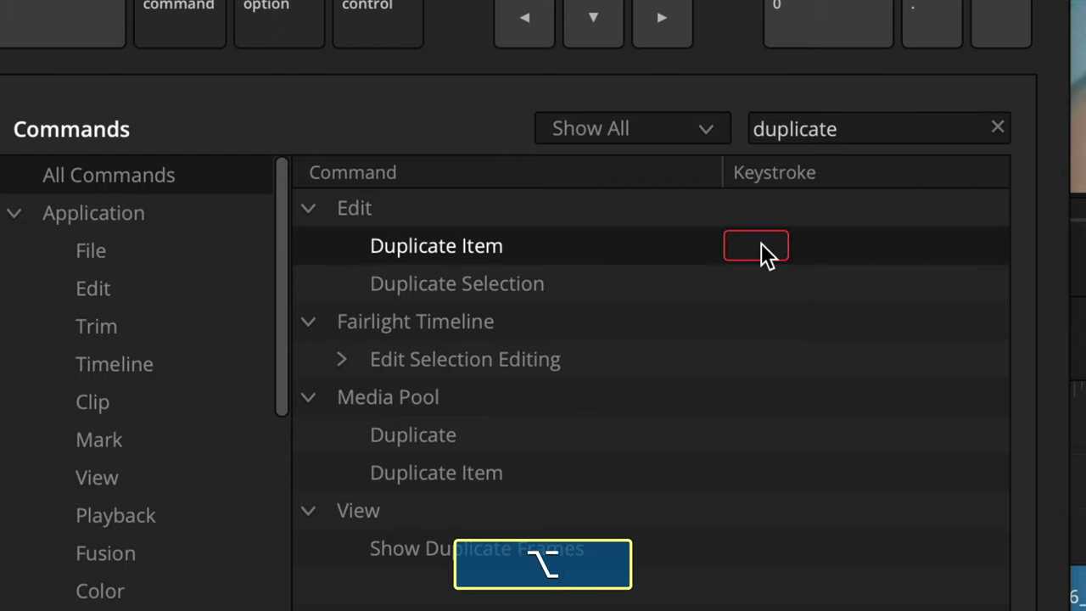
key(alt+d)
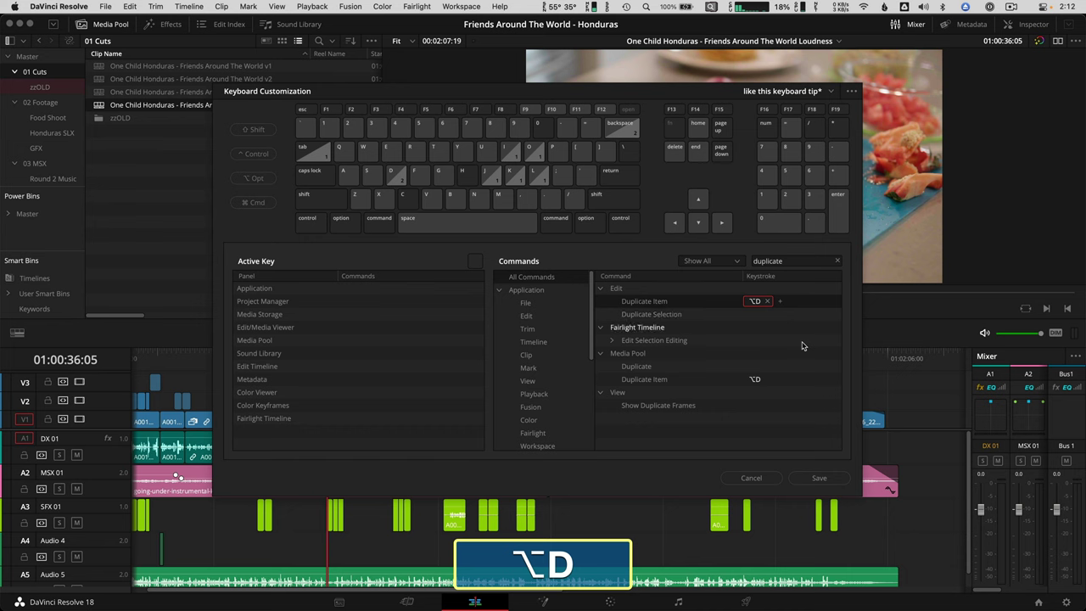
click(752, 478)
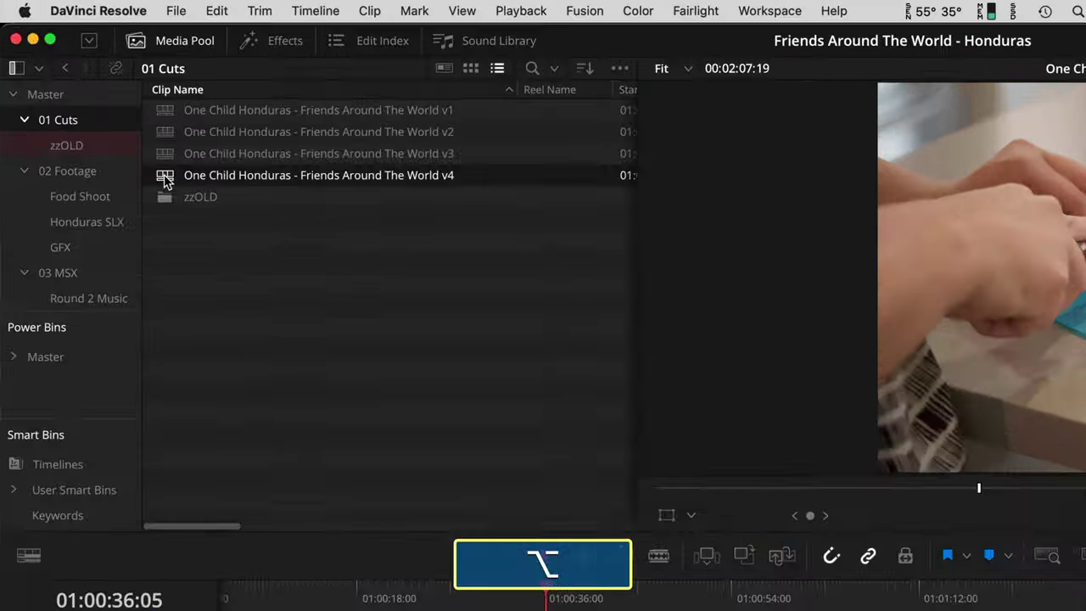
key(alt+d)
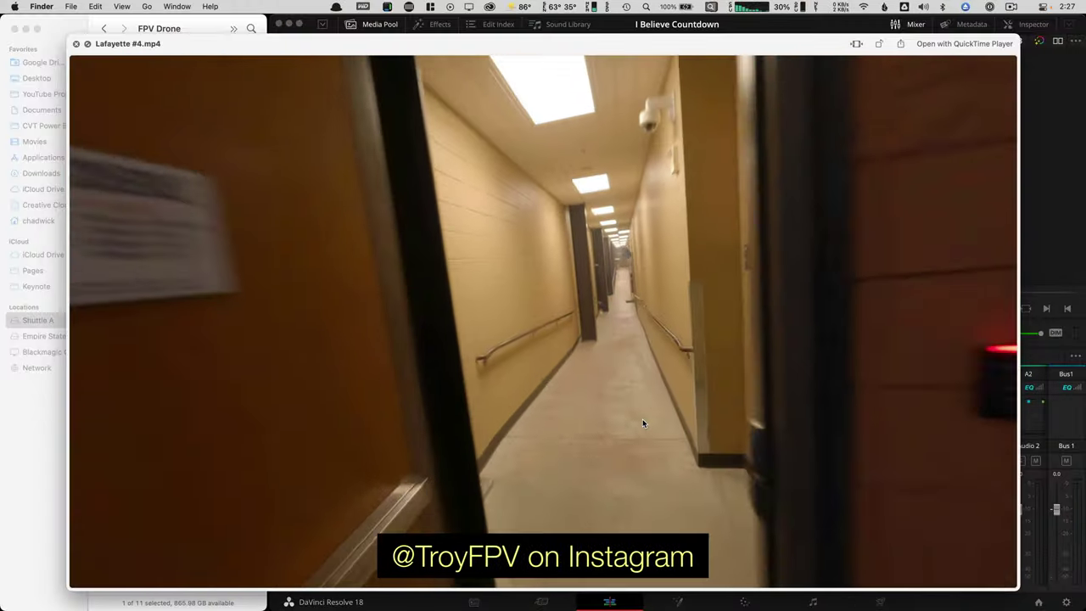
- Drag Lafayette #4.mp4 from Finder to the timeline start, play it, then open the File menu
key(space)
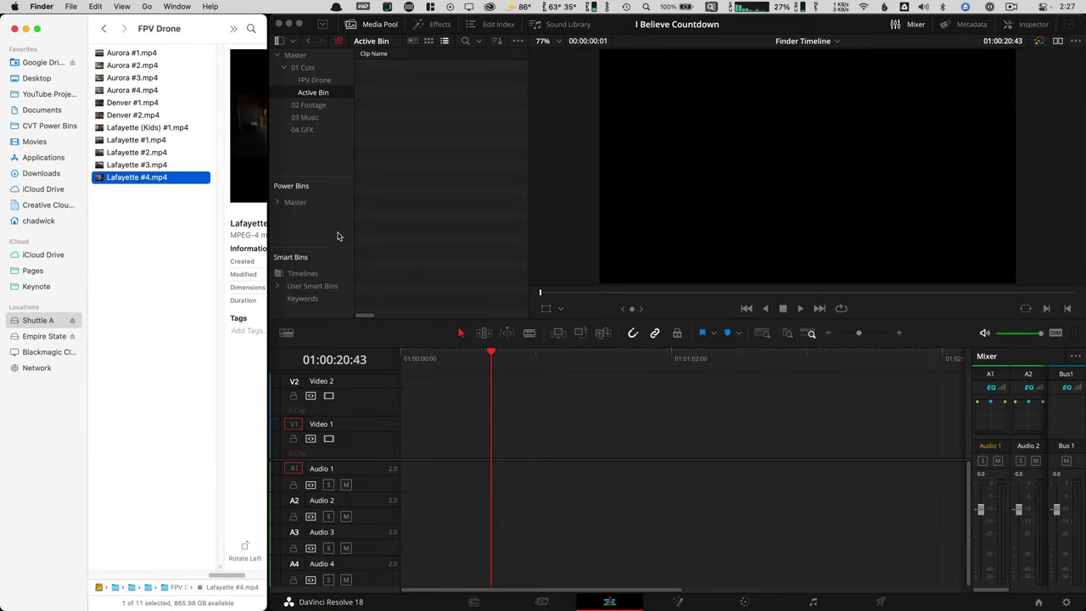
drag(366, 362, 409, 438)
key(space)
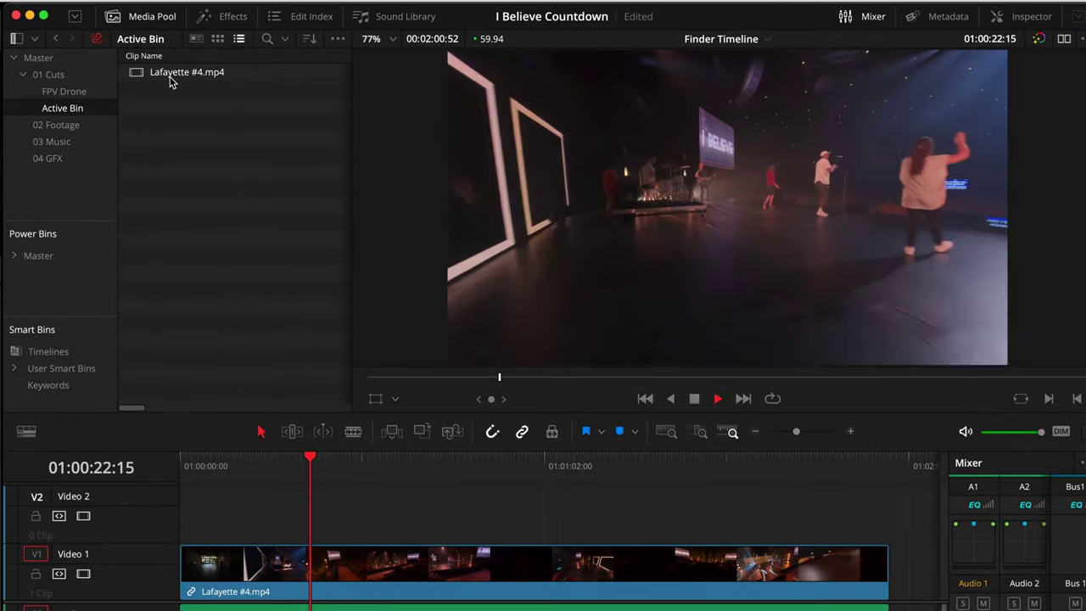
key(space)
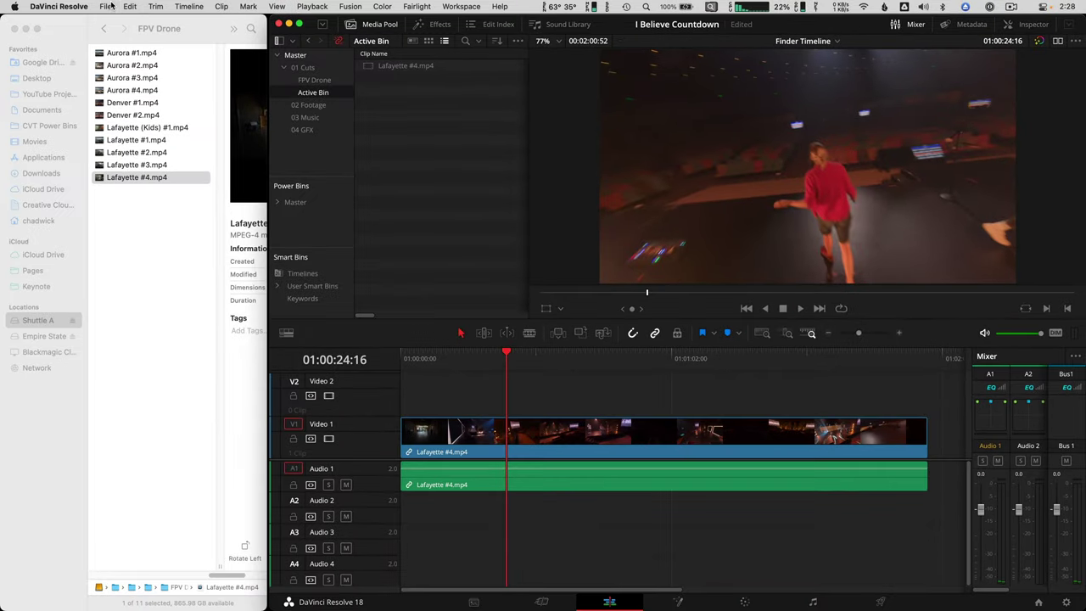
click(106, 6)
mouse_move(240, 143)
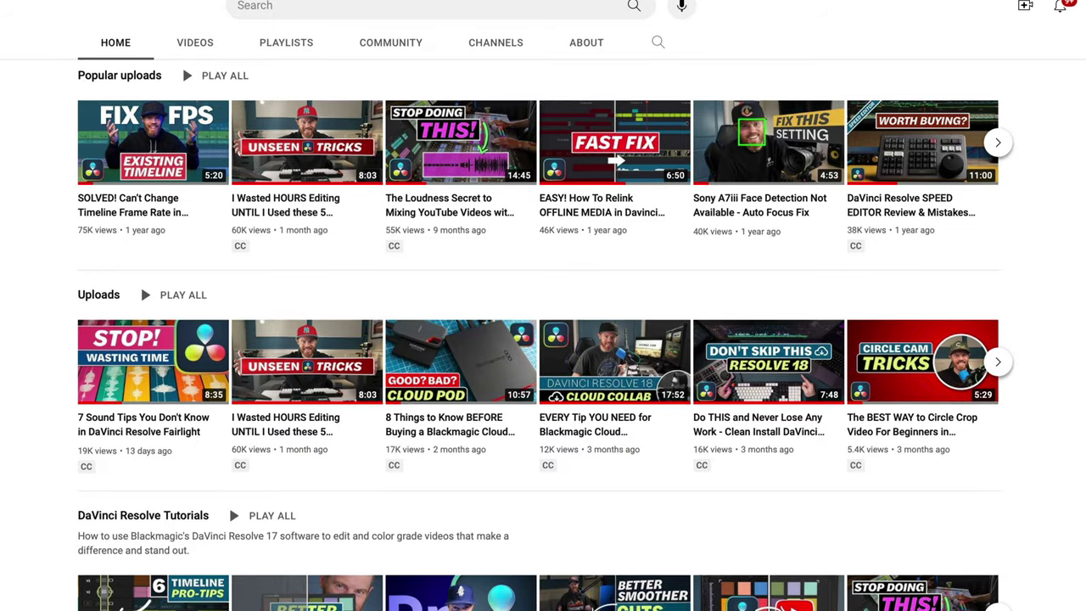
scroll(543, 306, down, 2)
scroll(543, 305, down, 1)
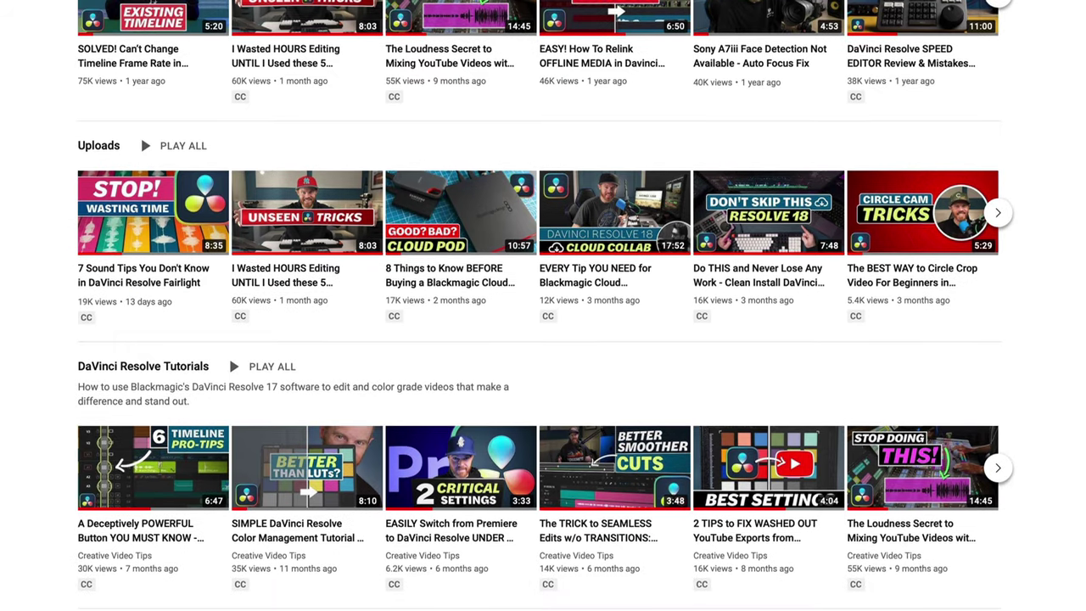